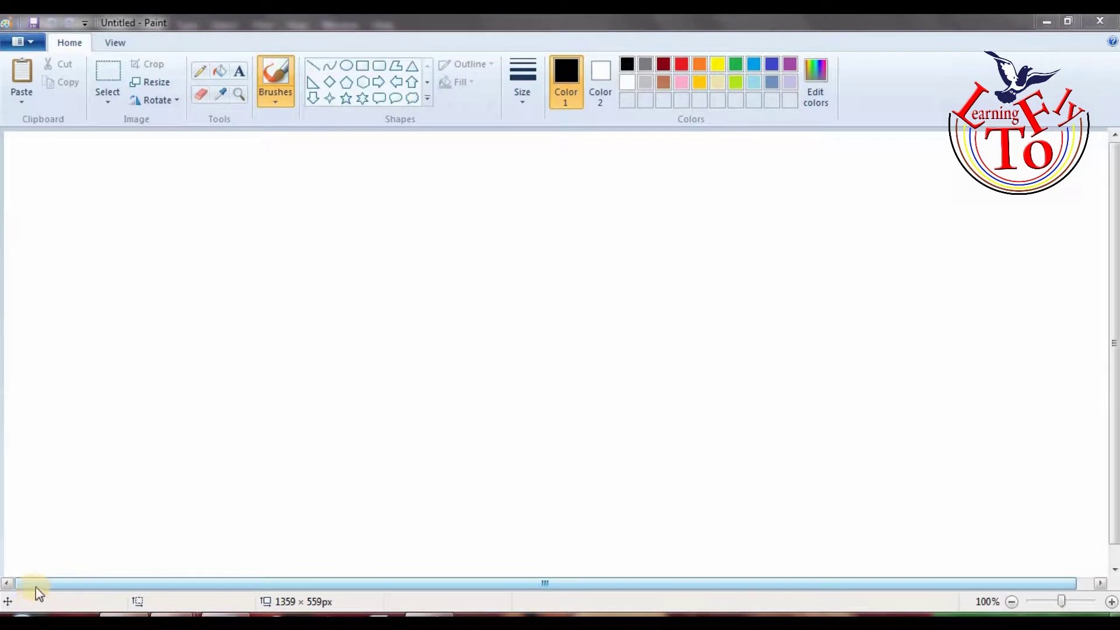
# - Draw the scorpion's front shell in black with the basic brush near the canvas centre, adding short curved marks inside the outline
pyautogui.click(282, 96)
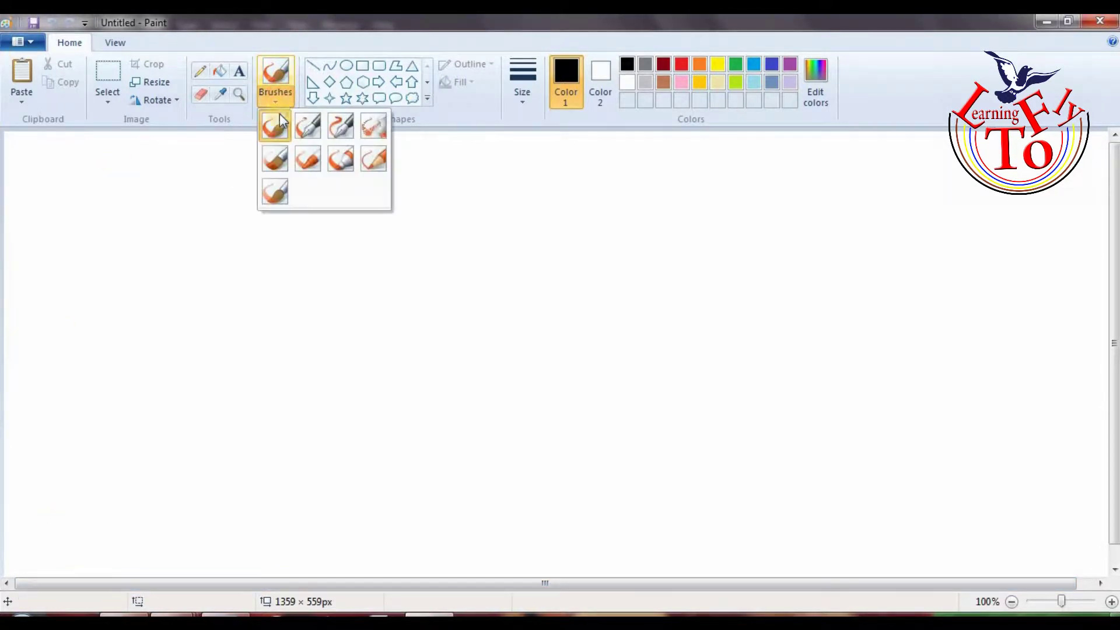
pyautogui.click(279, 130)
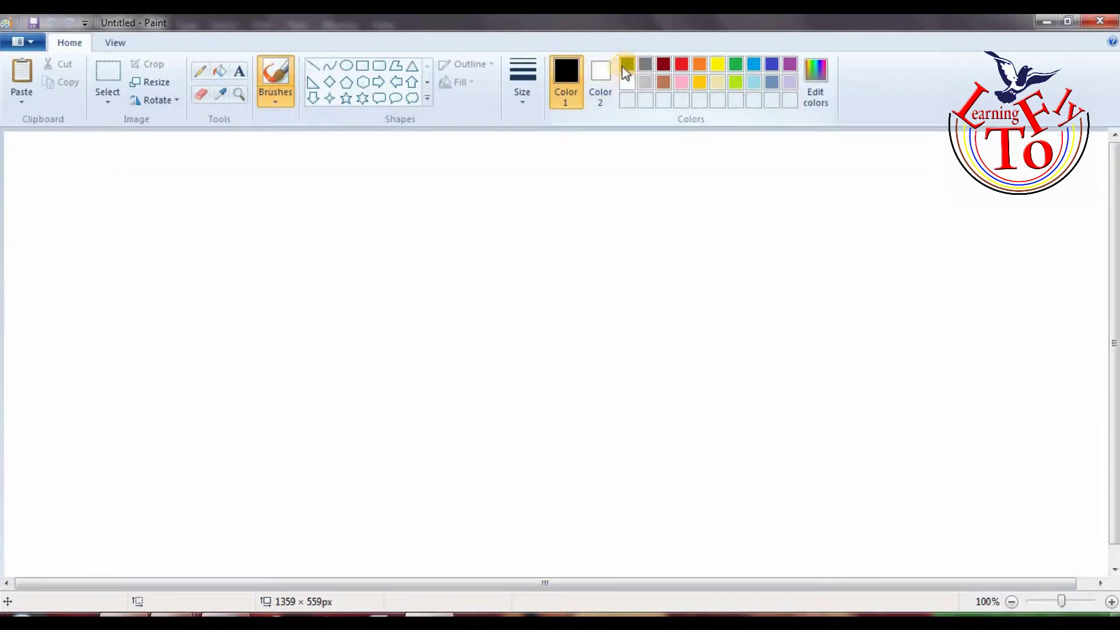
pyautogui.click(533, 104)
pyautogui.click(551, 166)
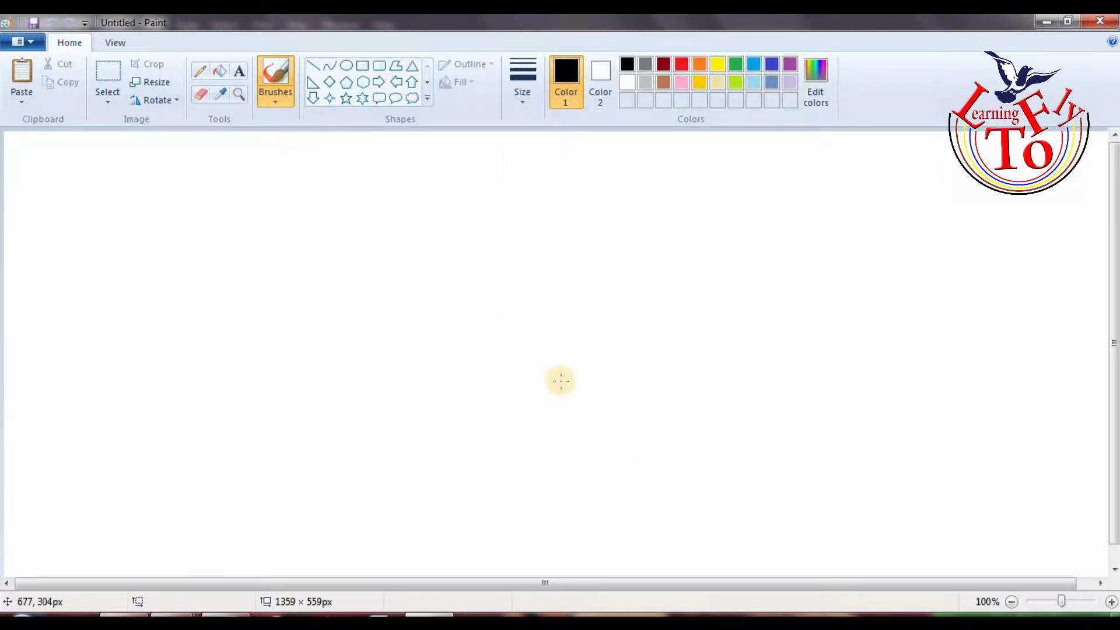
pyautogui.moveTo(561, 381)
pyautogui.mouseDown()
pyautogui.moveTo(590, 343)
pyautogui.moveTo(633, 335)
pyautogui.mouseUp()
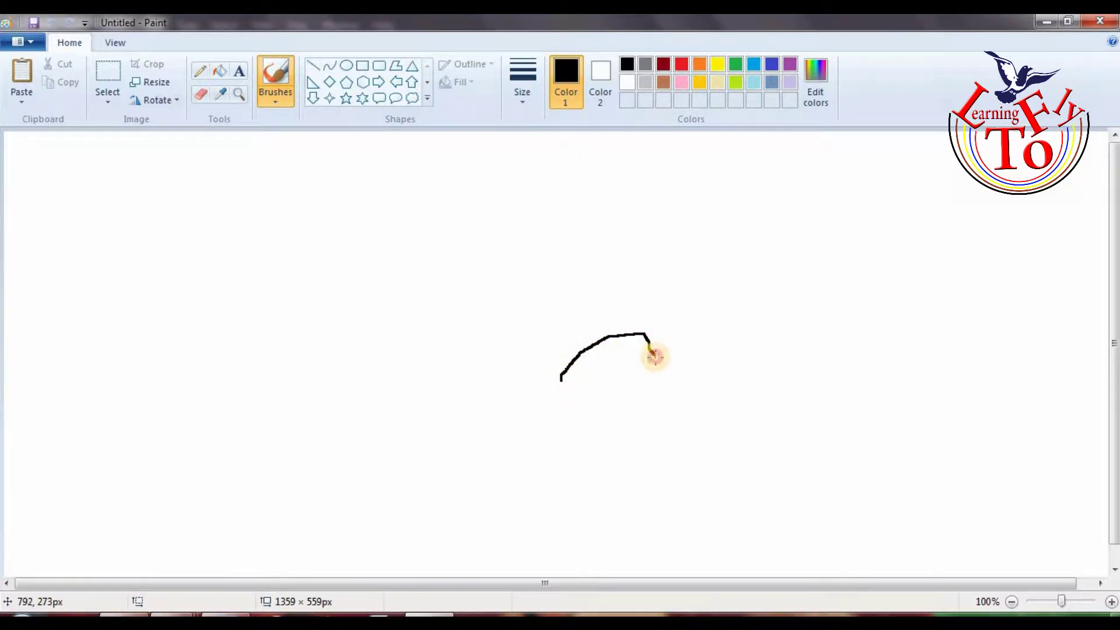
pyautogui.moveTo(654, 371)
pyautogui.mouseDown()
pyautogui.moveTo(612, 394)
pyautogui.moveTo(563, 383)
pyautogui.mouseUp()
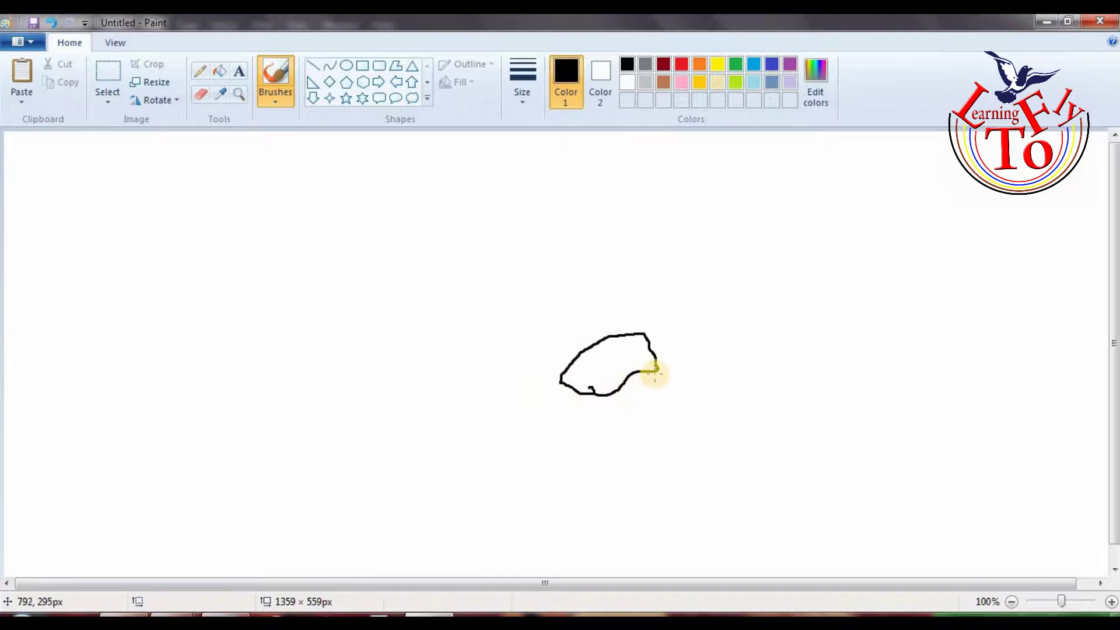
pyautogui.moveTo(607, 349)
pyautogui.mouseDown()
pyautogui.moveTo(630, 365)
pyautogui.moveTo(604, 363)
pyautogui.moveTo(612, 370)
pyautogui.moveTo(642, 357)
pyautogui.mouseUp()
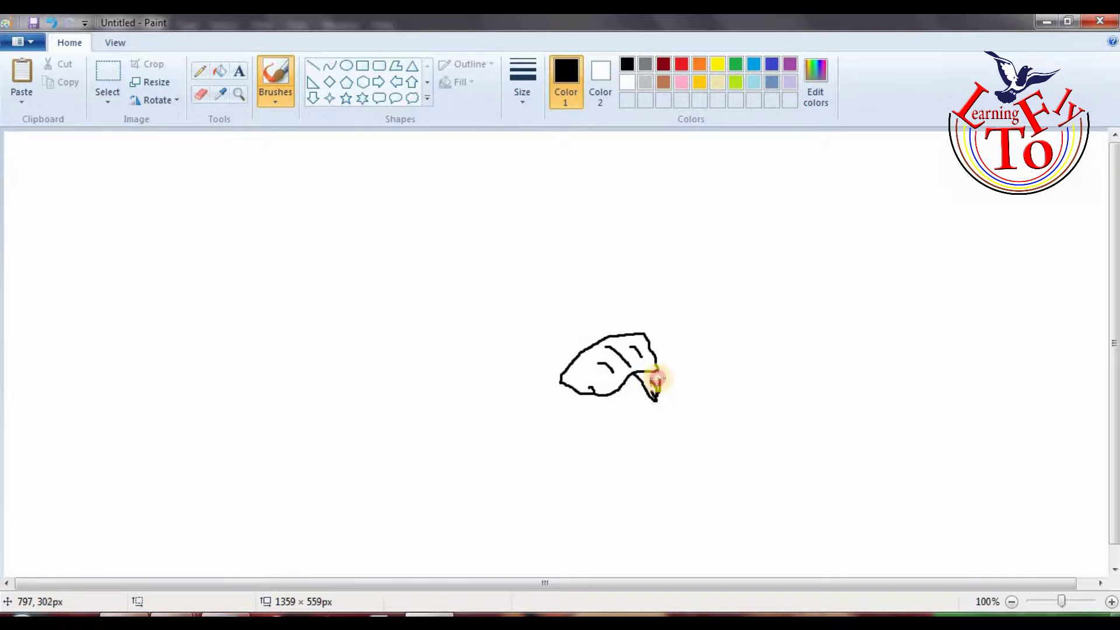
# - Draw the mouthparts at the front of the shell and a segmented arm with an open pincer on each side
pyautogui.moveTo(653, 372); pyautogui.dragTo(658, 378)
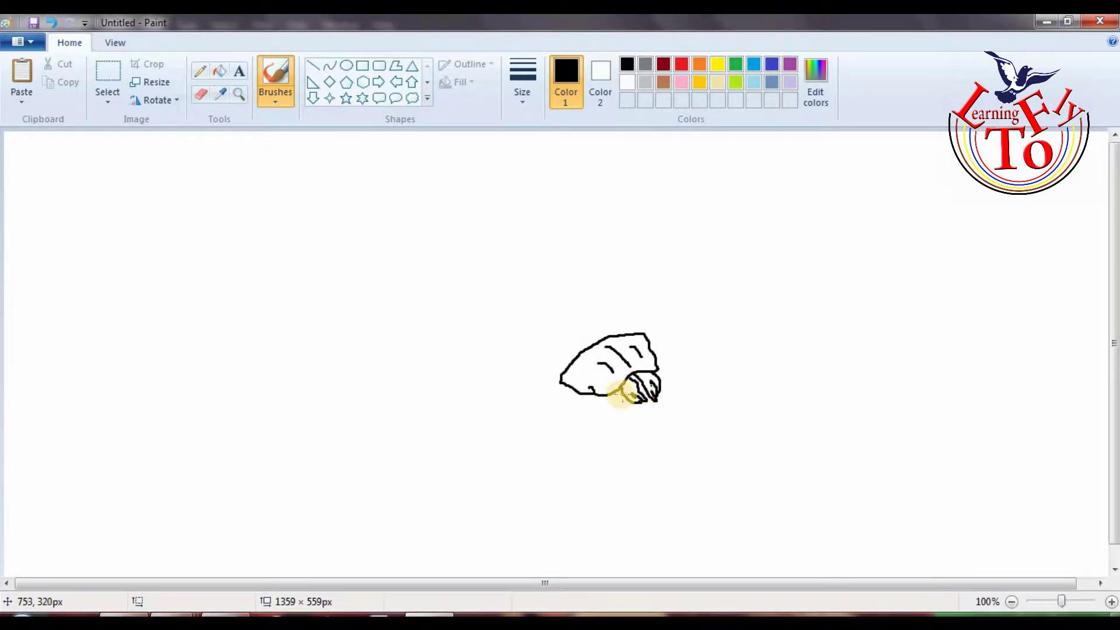
pyautogui.moveTo(622, 396)
pyautogui.mouseDown()
pyautogui.moveTo(605, 411)
pyautogui.moveTo(600, 397)
pyautogui.moveTo(613, 400)
pyautogui.mouseUp()
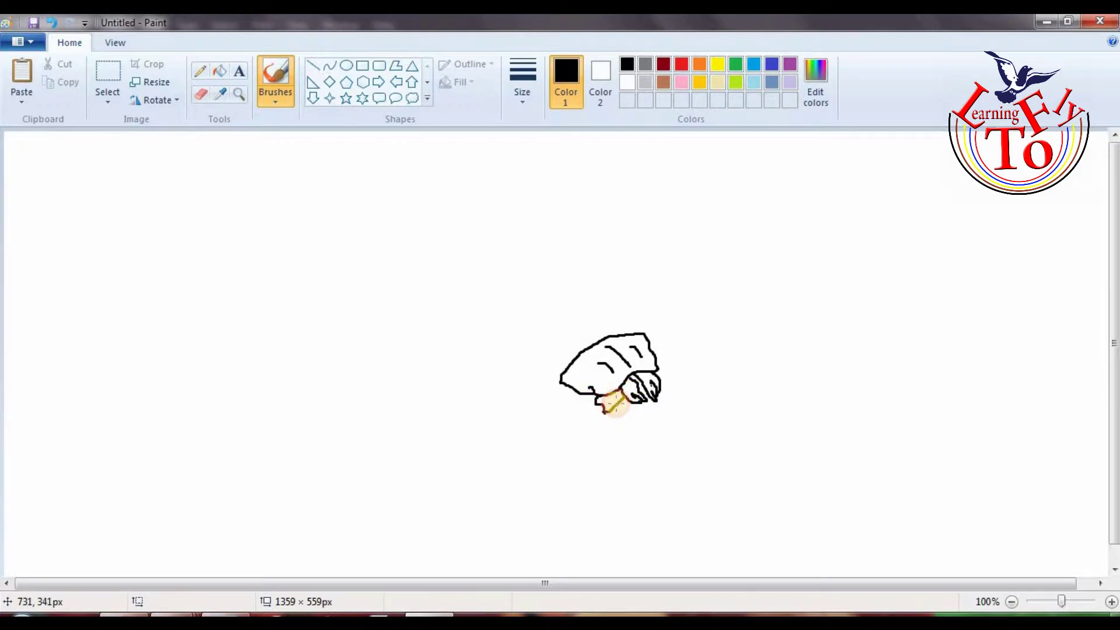
pyautogui.moveTo(656, 370)
pyautogui.mouseDown()
pyautogui.moveTo(668, 362)
pyautogui.moveTo(674, 380)
pyautogui.moveTo(708, 358)
pyautogui.moveTo(701, 344)
pyautogui.moveTo(678, 364)
pyautogui.moveTo(730, 350)
pyautogui.moveTo(733, 370)
pyautogui.moveTo(708, 362)
pyautogui.mouseUp()
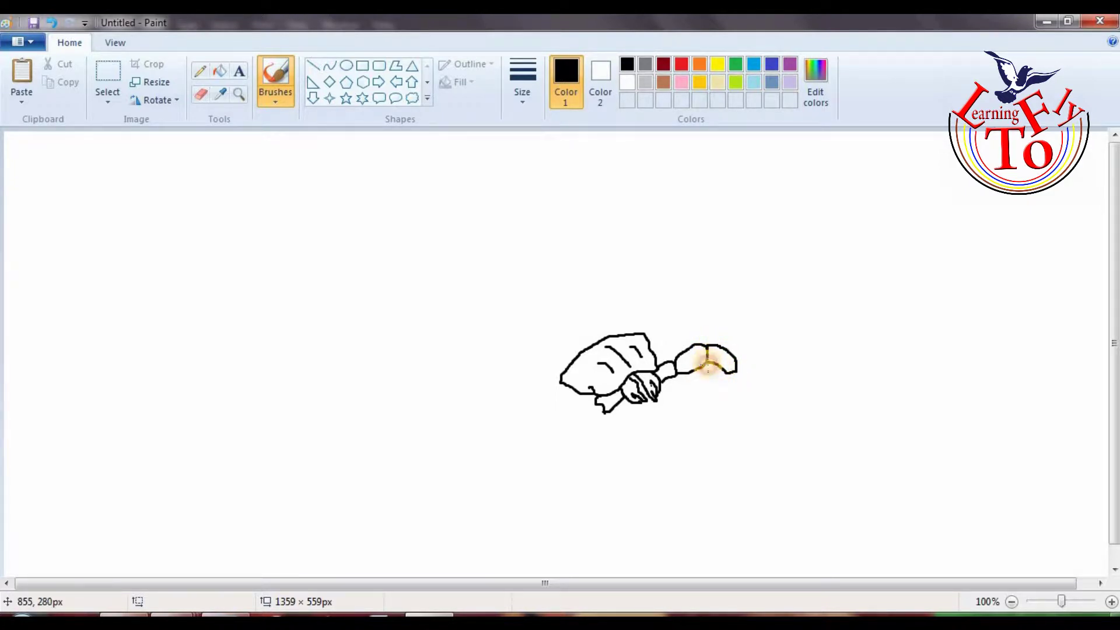
pyautogui.moveTo(597, 402)
pyautogui.mouseDown()
pyautogui.moveTo(559, 429)
pyautogui.moveTo(576, 433)
pyautogui.moveTo(606, 415)
pyautogui.moveTo(558, 428)
pyautogui.moveTo(557, 458)
pyautogui.moveTo(573, 446)
pyautogui.moveTo(566, 432)
pyautogui.moveTo(653, 486)
pyautogui.moveTo(562, 477)
pyautogui.moveTo(560, 457)
pyautogui.moveTo(601, 506)
pyautogui.moveTo(645, 502)
pyautogui.moveTo(604, 479)
pyautogui.mouseUp()
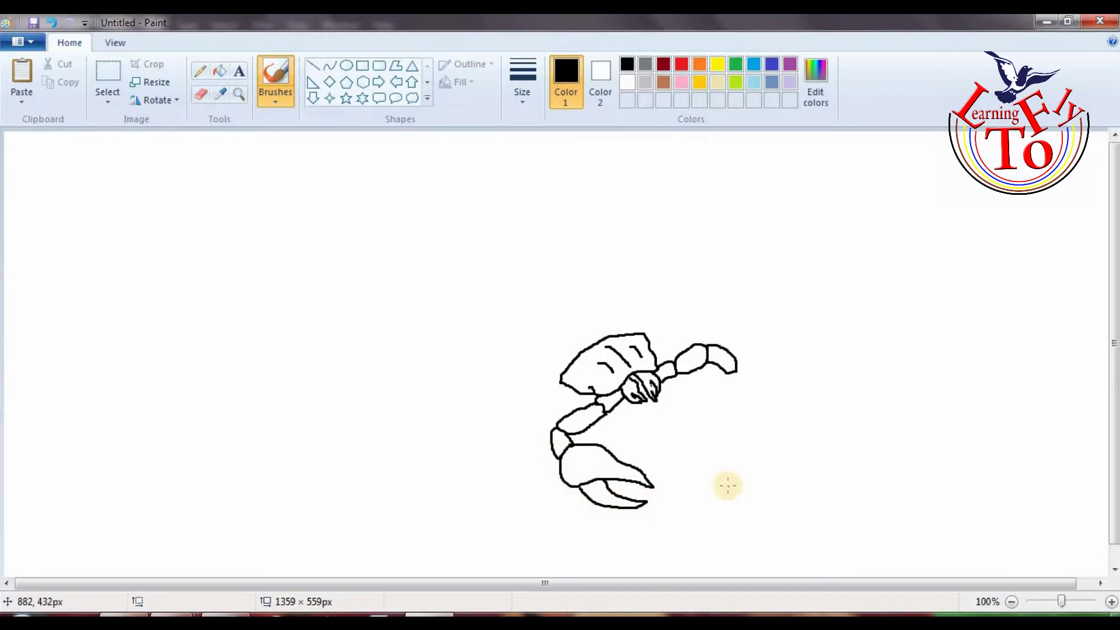
pyautogui.moveTo(733, 369)
pyautogui.mouseDown()
pyautogui.moveTo(756, 391)
pyautogui.moveTo(743, 365)
pyautogui.moveTo(754, 363)
pyautogui.moveTo(778, 381)
pyautogui.moveTo(786, 430)
pyautogui.moveTo(773, 452)
pyautogui.moveTo(765, 456)
pyautogui.moveTo(762, 385)
pyautogui.moveTo(754, 456)
pyautogui.moveTo(740, 446)
pyautogui.moveTo(748, 396)
pyautogui.mouseUp()
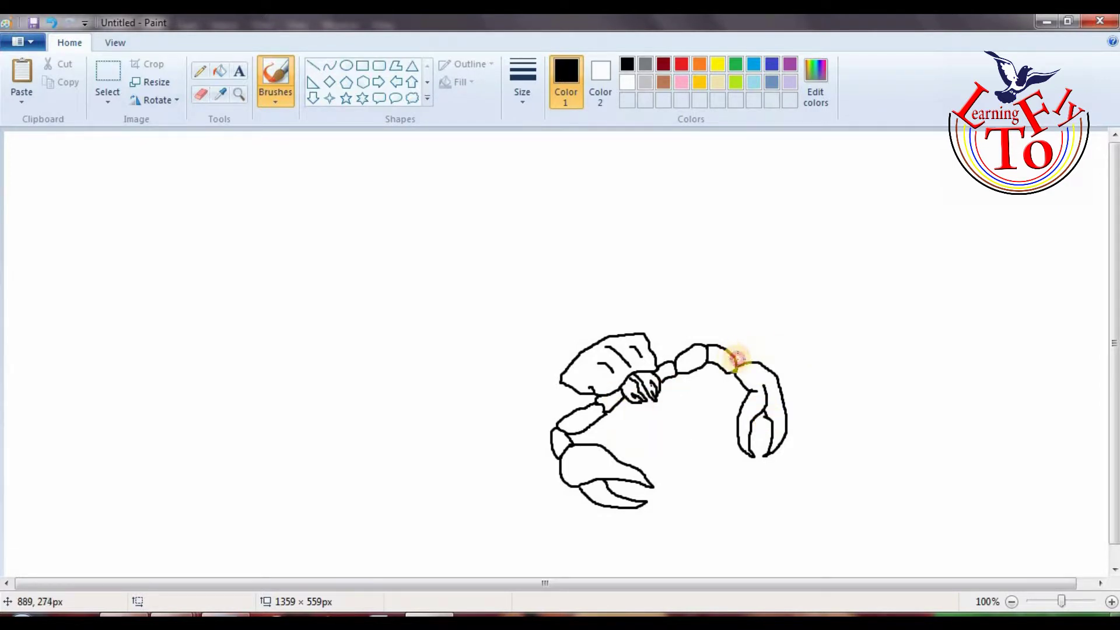
pyautogui.moveTo(737, 357); pyautogui.dragTo(746, 363)
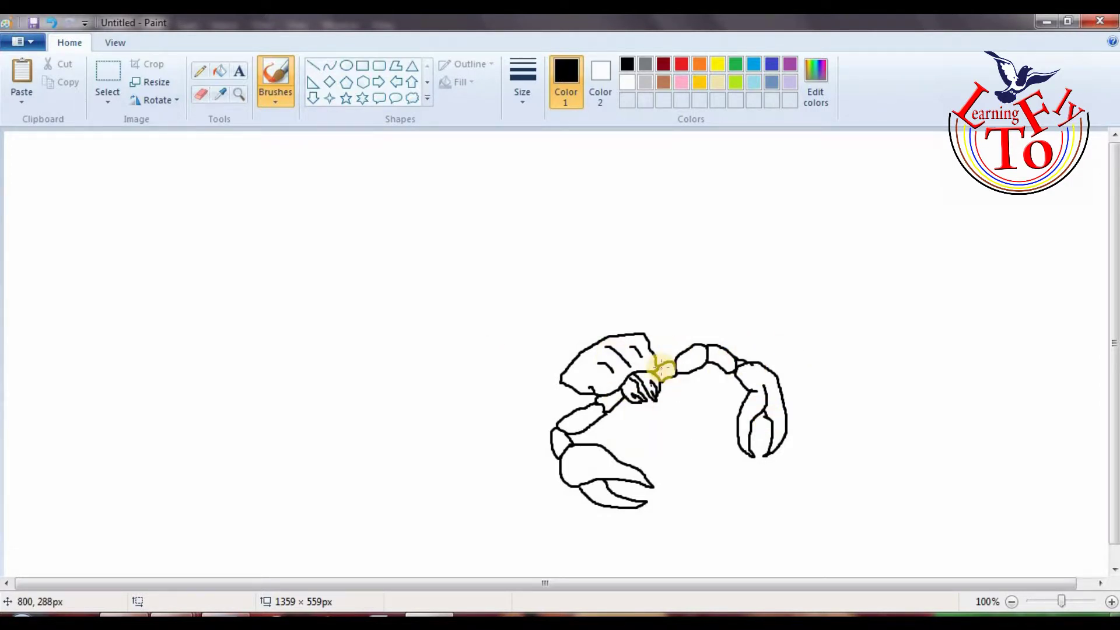
# - Draw three jointed legs rising from the far side of the front shell, behind the far pincer arm
pyautogui.moveTo(657, 360)
pyautogui.mouseDown()
pyautogui.moveTo(675, 320)
pyautogui.moveTo(683, 339)
pyautogui.moveTo(670, 357)
pyautogui.moveTo(682, 320)
pyautogui.moveTo(711, 309)
pyautogui.moveTo(695, 305)
pyautogui.moveTo(680, 321)
pyautogui.moveTo(720, 315)
pyautogui.moveTo(735, 327)
pyautogui.mouseUp()
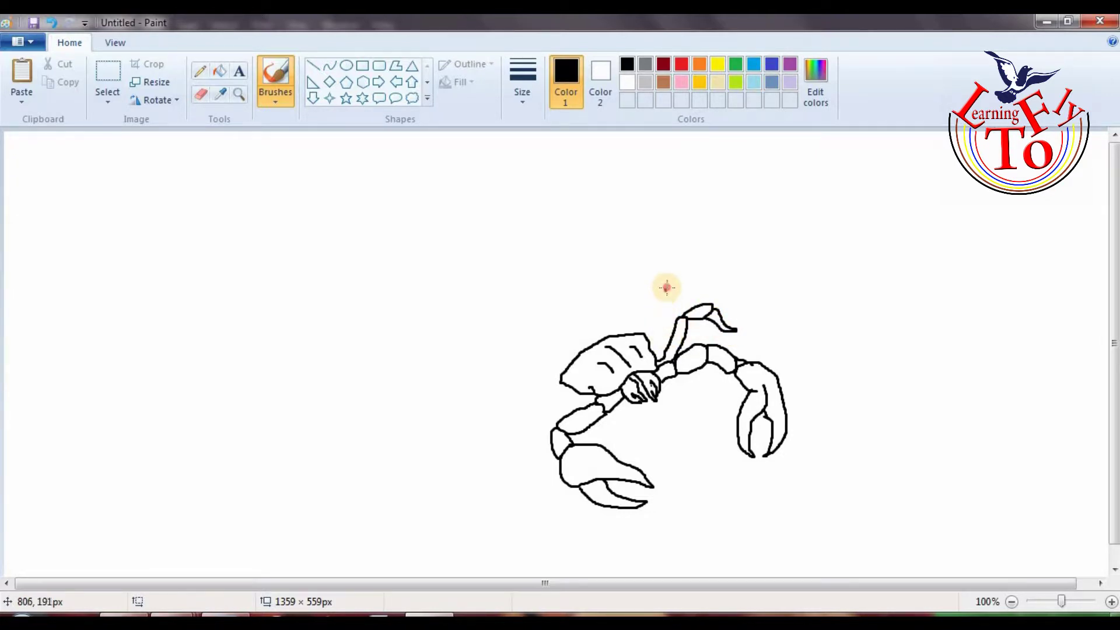
pyautogui.moveTo(674, 291)
pyautogui.mouseDown()
pyautogui.moveTo(647, 332)
pyautogui.moveTo(656, 344)
pyautogui.moveTo(668, 296)
pyautogui.moveTo(653, 357)
pyautogui.mouseUp()
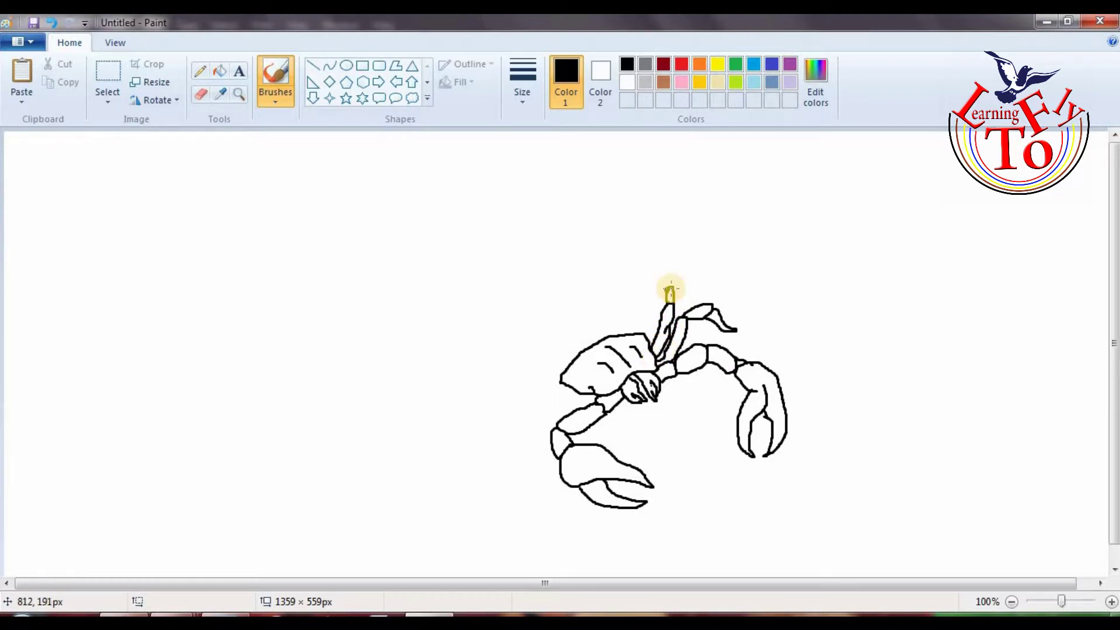
pyautogui.moveTo(675, 292)
pyautogui.mouseDown()
pyautogui.moveTo(680, 307)
pyautogui.moveTo(626, 287)
pyautogui.moveTo(642, 336)
pyautogui.mouseUp()
pyautogui.moveTo(641, 291); pyautogui.dragTo(650, 335)
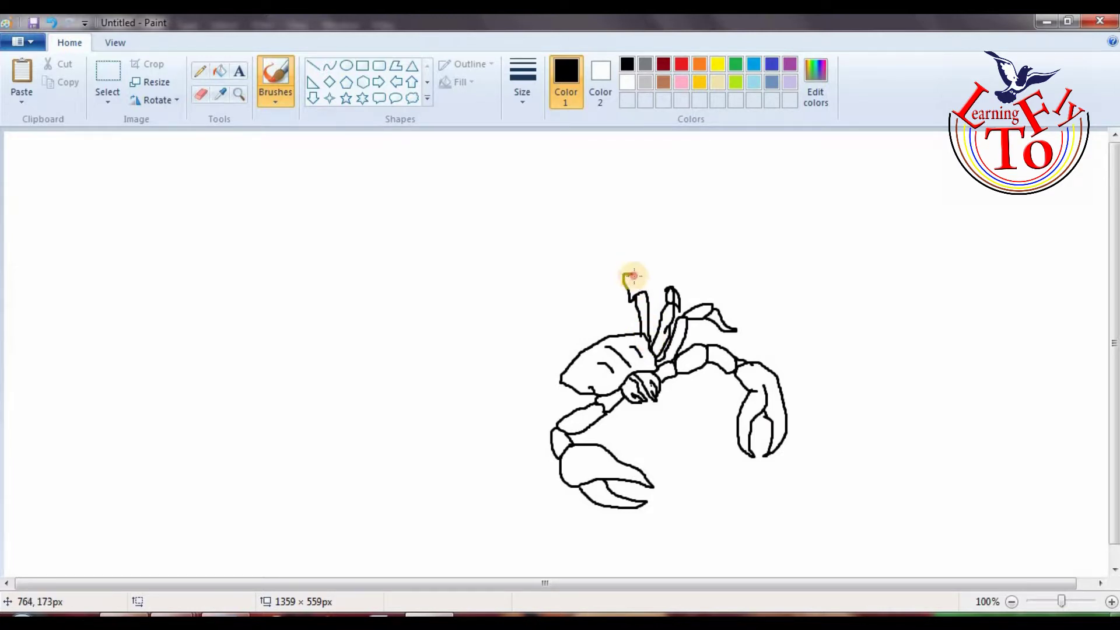
pyautogui.moveTo(633, 276)
pyautogui.mouseDown()
pyautogui.moveTo(637, 284)
pyautogui.moveTo(619, 287)
pyautogui.moveTo(629, 291)
pyautogui.mouseUp()
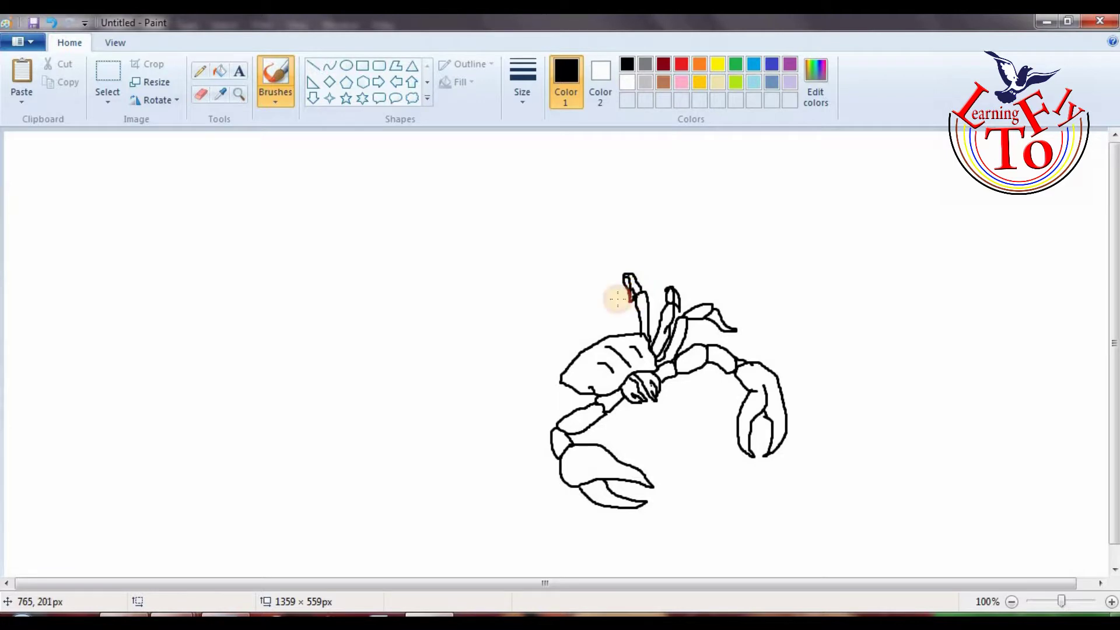
# - Draw the fourth far-side leg and add overlapping curved body bands behind the front shell
pyautogui.moveTo(580, 281); pyautogui.dragTo(619, 325)
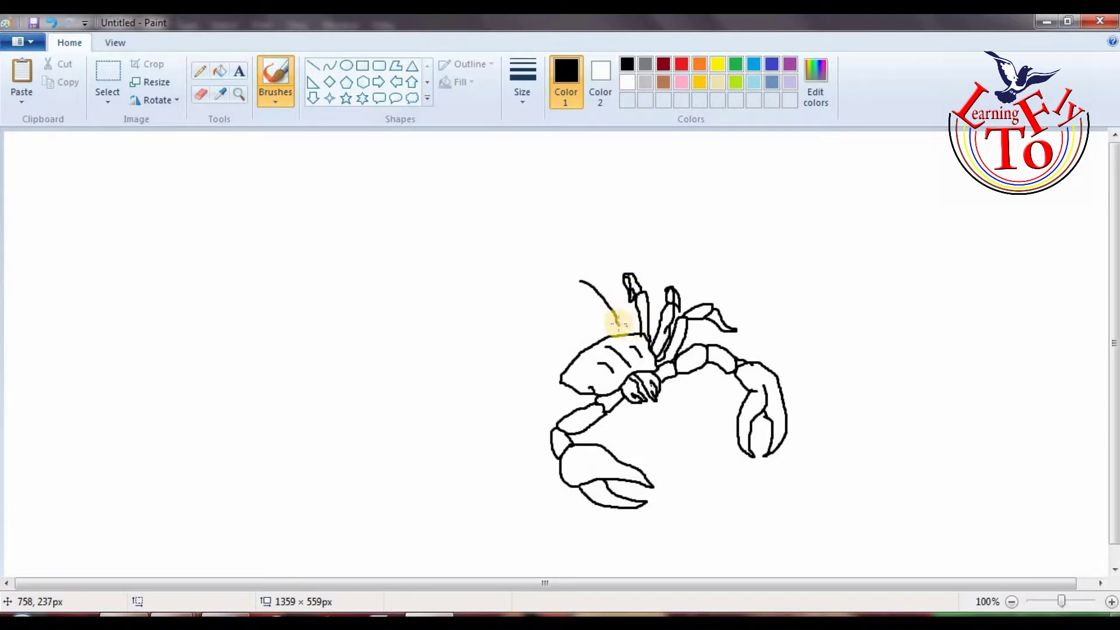
pyautogui.moveTo(628, 332)
pyautogui.mouseDown()
pyautogui.moveTo(577, 335)
pyautogui.moveTo(552, 366)
pyautogui.moveTo(561, 385)
pyautogui.mouseUp()
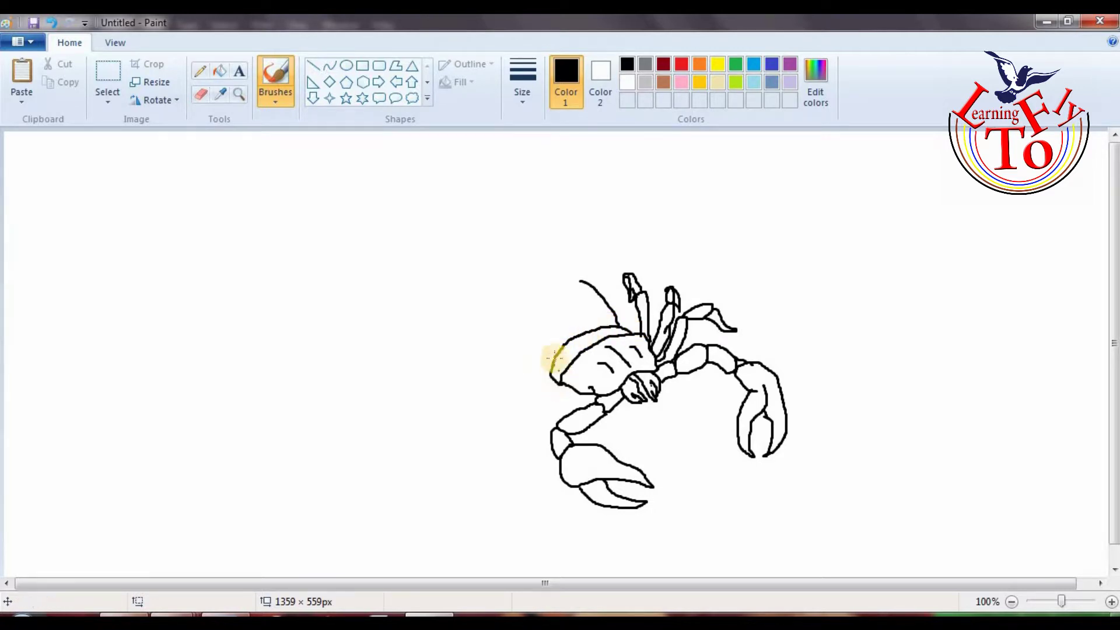
pyautogui.moveTo(606, 316)
pyautogui.mouseDown()
pyautogui.moveTo(572, 316)
pyautogui.moveTo(533, 342)
pyautogui.moveTo(533, 368)
pyautogui.moveTo(561, 385)
pyautogui.mouseUp()
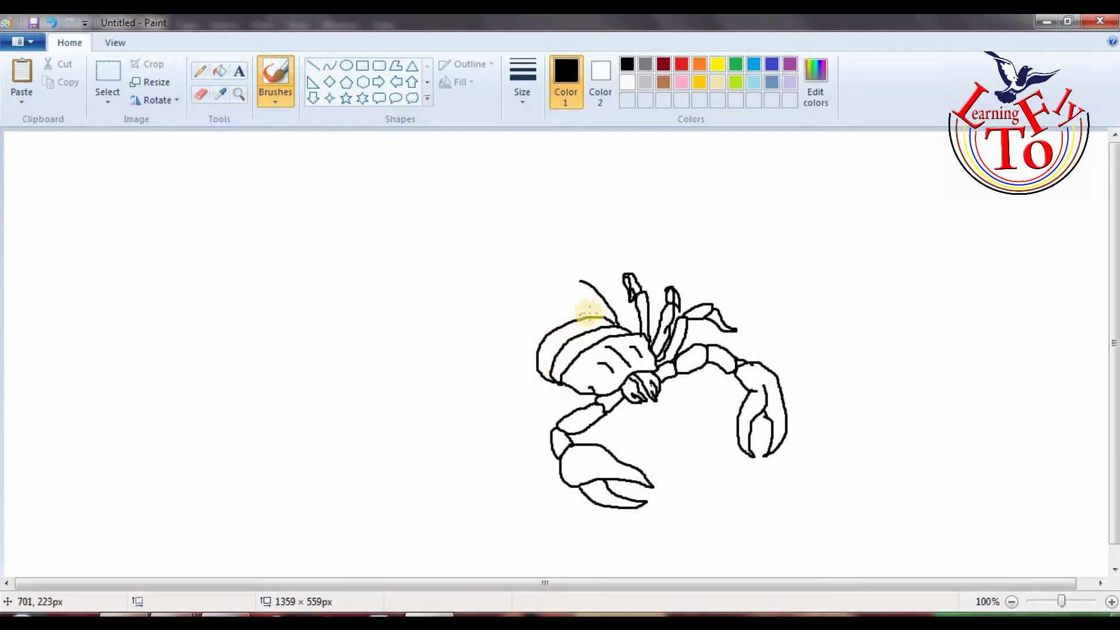
pyautogui.moveTo(602, 317)
pyautogui.mouseDown()
pyautogui.moveTo(566, 273)
pyautogui.moveTo(540, 294)
pyautogui.moveTo(581, 288)
pyautogui.moveTo(554, 288)
pyautogui.mouseUp()
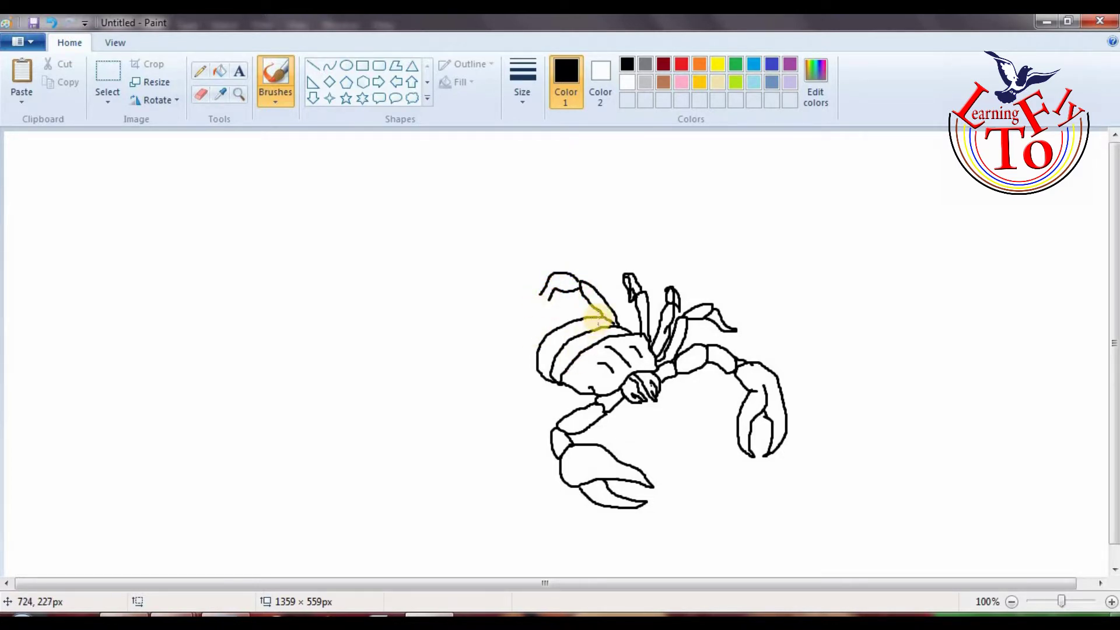
pyautogui.moveTo(593, 314)
pyautogui.mouseDown()
pyautogui.moveTo(570, 307)
pyautogui.moveTo(530, 327)
pyautogui.moveTo(523, 365)
pyautogui.moveTo(557, 382)
pyautogui.mouseUp()
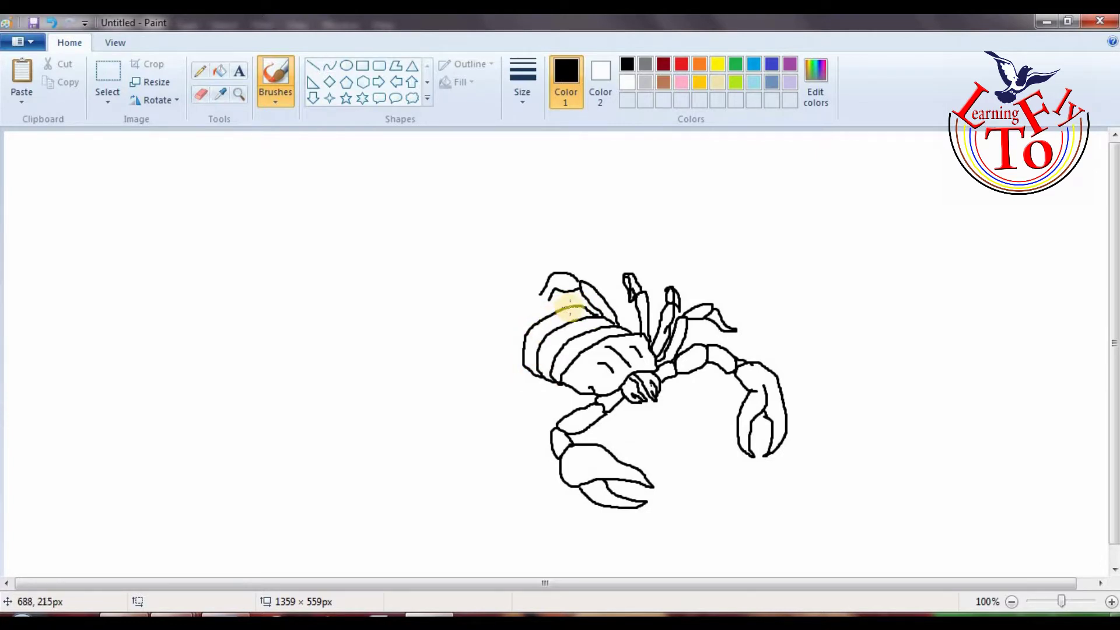
pyautogui.moveTo(565, 302)
pyautogui.mouseDown()
pyautogui.moveTo(512, 303)
pyautogui.moveTo(495, 323)
pyautogui.moveTo(517, 363)
pyautogui.mouseUp()
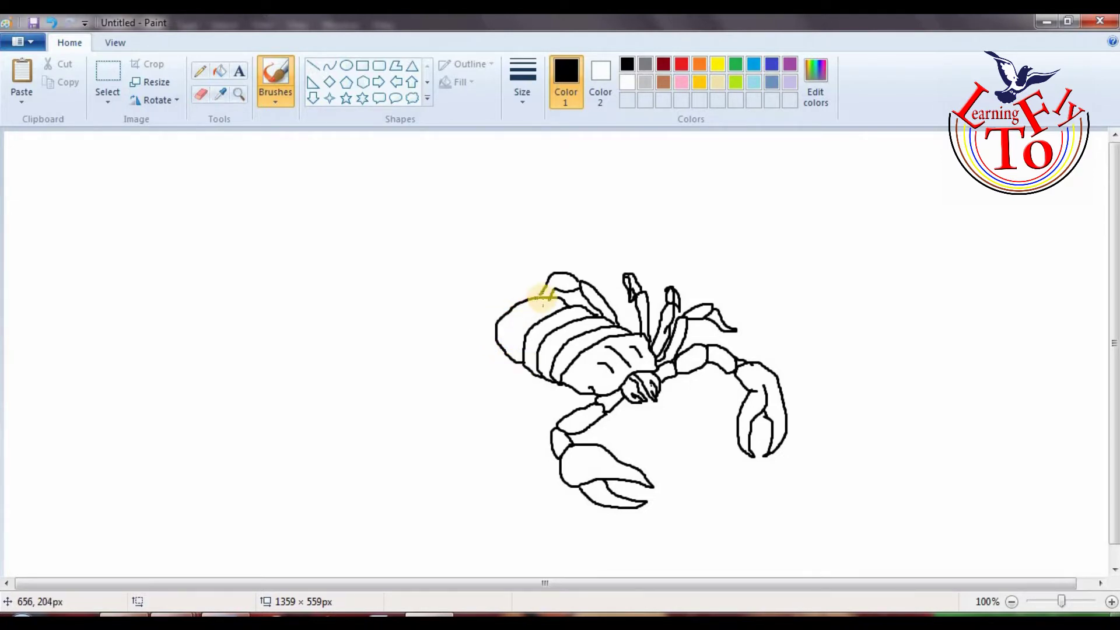
# - Extend the body into a long tail of progressively smaller rounded segments, ending in a curled tip with a pointed stinger
pyautogui.moveTo(540, 294)
pyautogui.mouseDown()
pyautogui.moveTo(513, 283)
pyautogui.moveTo(483, 299)
pyautogui.moveTo(488, 330)
pyautogui.mouseUp()
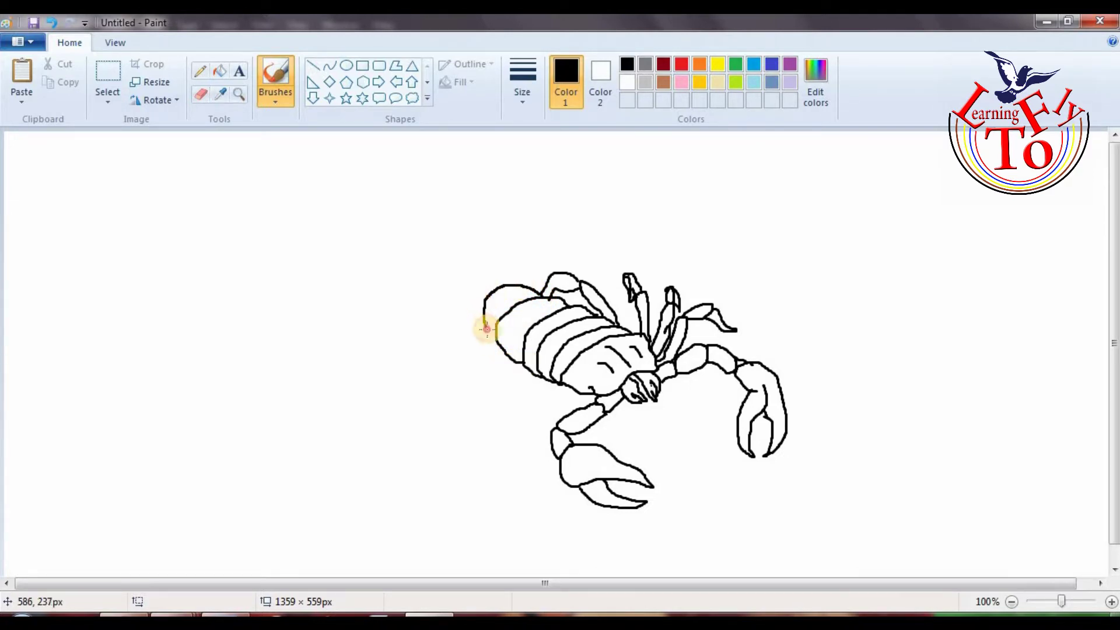
pyautogui.hotkey('ctrl', 'z')
pyautogui.moveTo(512, 287)
pyautogui.mouseDown()
pyautogui.moveTo(503, 268)
pyautogui.moveTo(465, 268)
pyautogui.moveTo(463, 310)
pyautogui.moveTo(480, 320)
pyautogui.mouseUp()
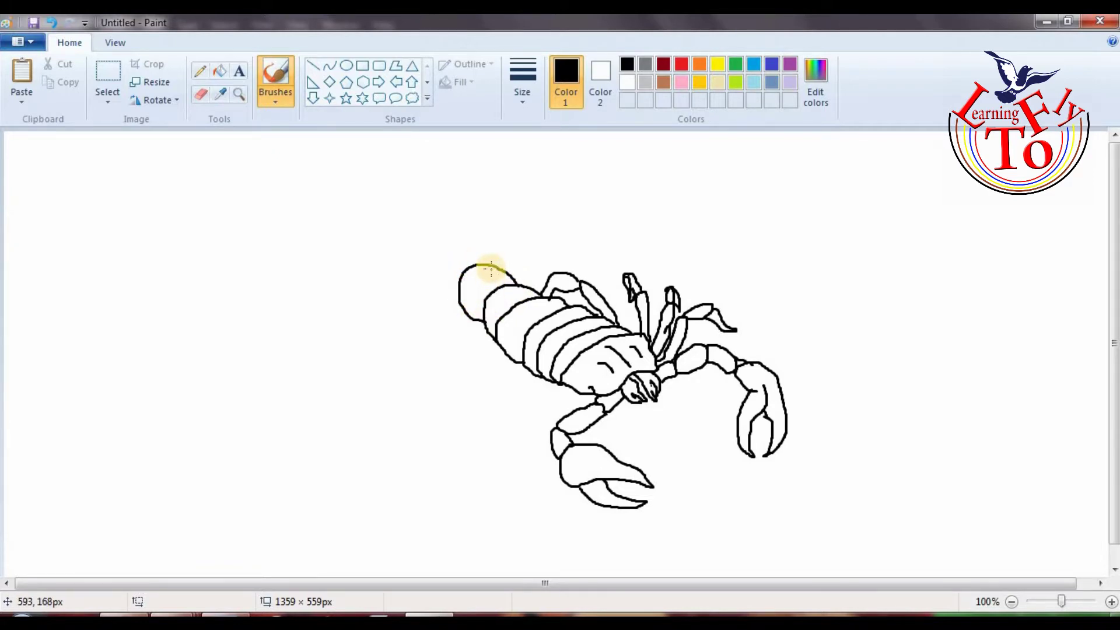
pyautogui.moveTo(490, 265)
pyautogui.mouseDown()
pyautogui.moveTo(452, 246)
pyautogui.moveTo(426, 259)
pyautogui.moveTo(417, 278)
pyautogui.moveTo(460, 313)
pyautogui.mouseUp()
pyautogui.moveTo(453, 250)
pyautogui.mouseDown()
pyautogui.moveTo(411, 228)
pyautogui.moveTo(403, 237)
pyautogui.moveTo(417, 266)
pyautogui.mouseUp()
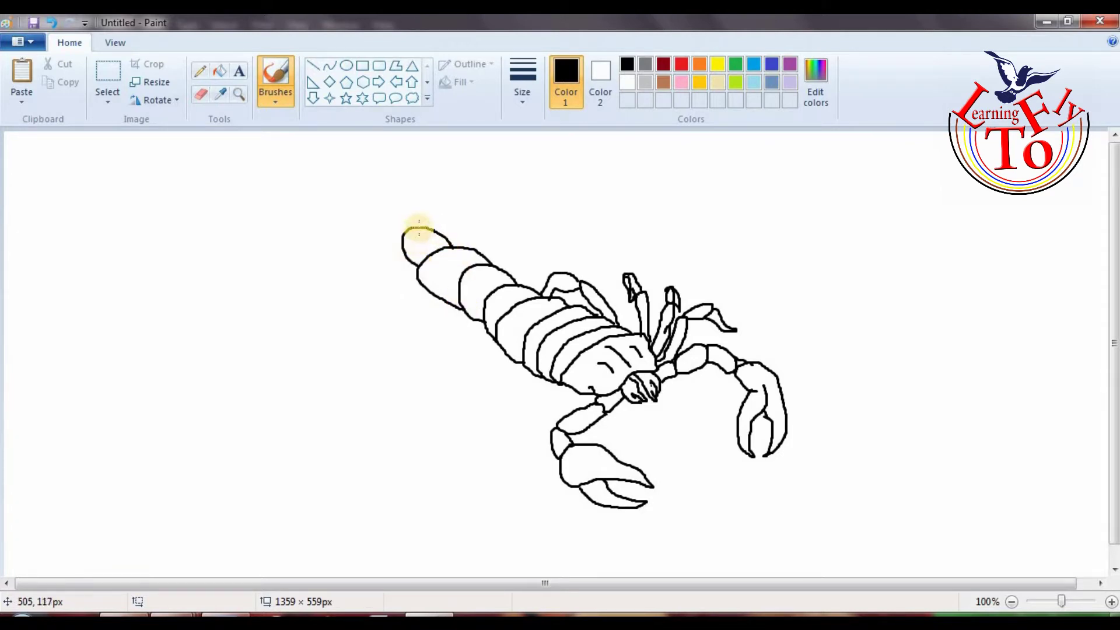
pyautogui.moveTo(416, 227)
pyautogui.mouseDown()
pyautogui.moveTo(382, 211)
pyautogui.moveTo(377, 226)
pyautogui.moveTo(394, 241)
pyautogui.moveTo(397, 220)
pyautogui.moveTo(369, 190)
pyautogui.moveTo(358, 195)
pyautogui.moveTo(380, 220)
pyautogui.mouseUp()
pyautogui.moveTo(366, 171)
pyautogui.mouseDown()
pyautogui.moveTo(333, 164)
pyautogui.moveTo(357, 195)
pyautogui.moveTo(363, 169)
pyautogui.moveTo(370, 180)
pyautogui.moveTo(349, 161)
pyautogui.moveTo(369, 159)
pyautogui.moveTo(360, 174)
pyautogui.moveTo(440, 196)
pyautogui.moveTo(375, 159)
pyautogui.moveTo(365, 175)
pyautogui.mouseUp()
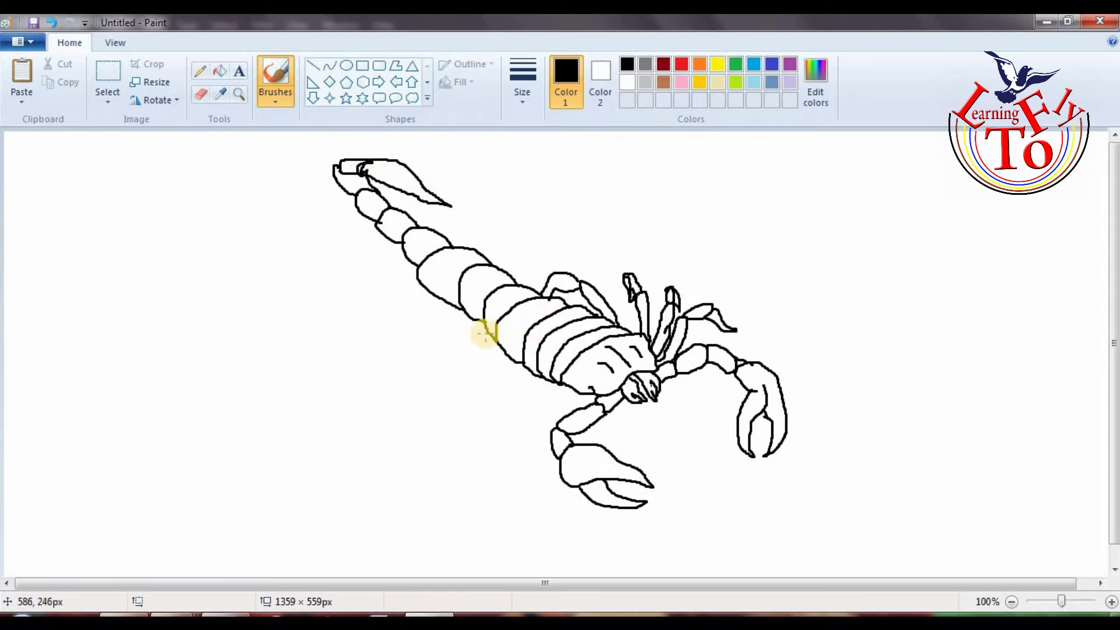
# - Draw four jointed legs with small feet along the near side of the body, behind the near pincer arm
pyautogui.moveTo(593, 395)
pyautogui.mouseDown()
pyautogui.moveTo(552, 390)
pyautogui.moveTo(545, 399)
pyautogui.moveTo(572, 406)
pyautogui.moveTo(530, 392)
pyautogui.moveTo(512, 404)
pyautogui.moveTo(537, 400)
pyautogui.moveTo(504, 420)
pyautogui.moveTo(518, 429)
pyautogui.moveTo(520, 418)
pyautogui.moveTo(496, 445)
pyautogui.moveTo(505, 438)
pyautogui.moveTo(498, 459)
pyautogui.moveTo(496, 435)
pyautogui.moveTo(501, 457)
pyautogui.mouseUp()
pyautogui.moveTo(553, 388)
pyautogui.mouseDown()
pyautogui.moveTo(521, 383)
pyautogui.moveTo(500, 398)
pyautogui.mouseUp()
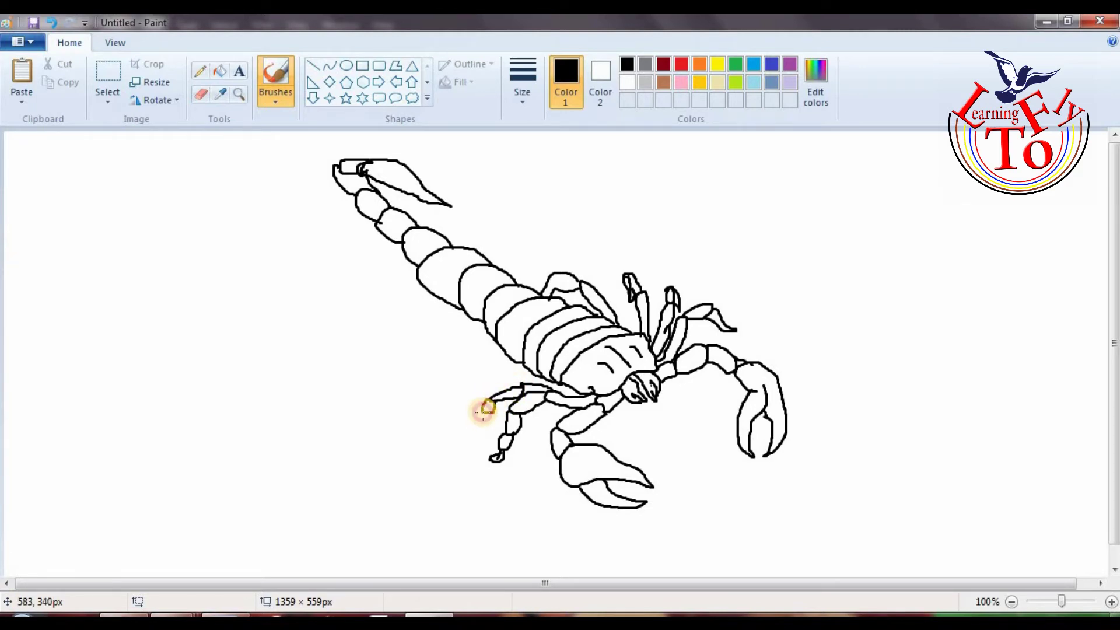
pyautogui.moveTo(484, 422); pyautogui.dragTo(475, 431)
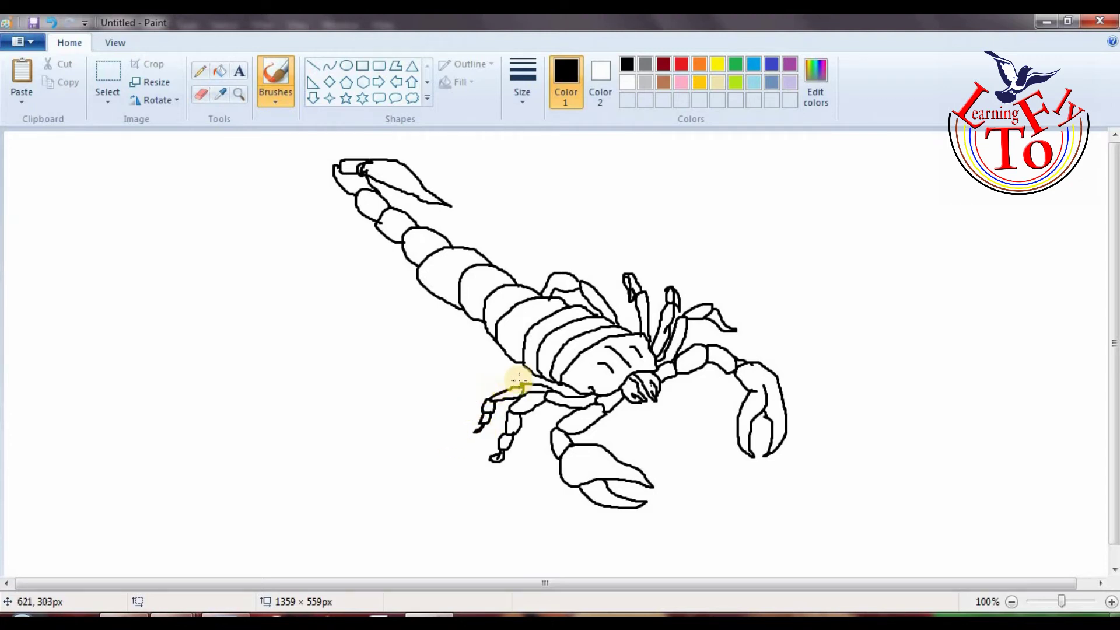
pyautogui.moveTo(522, 379)
pyautogui.mouseDown()
pyautogui.moveTo(470, 368)
pyautogui.moveTo(467, 379)
pyautogui.moveTo(497, 381)
pyautogui.moveTo(458, 381)
pyautogui.moveTo(455, 407)
pyautogui.mouseUp()
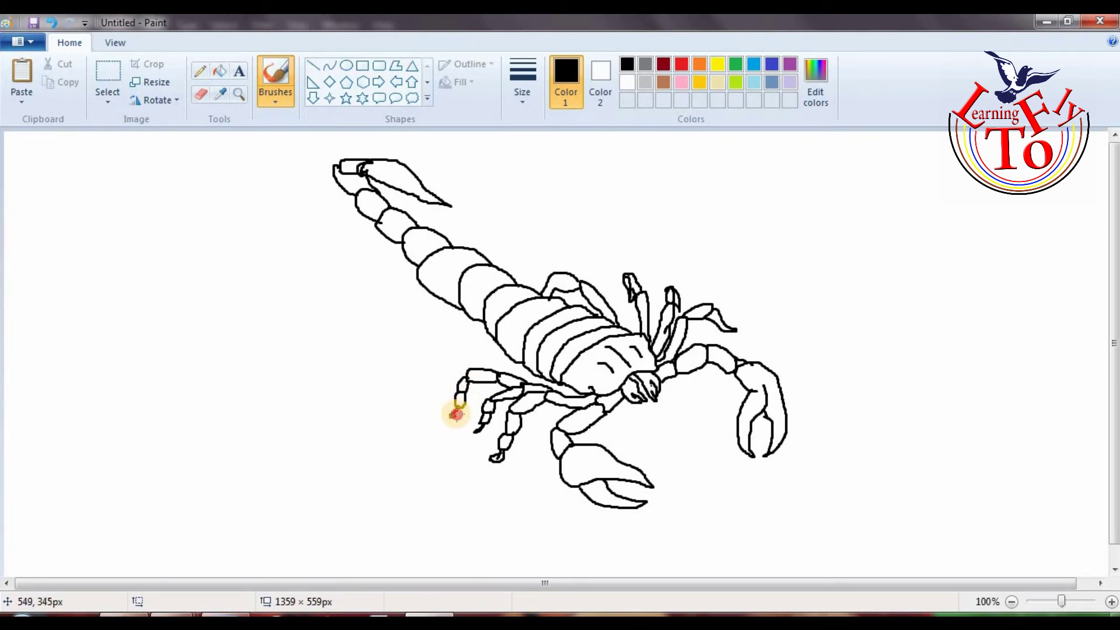
pyautogui.moveTo(501, 369)
pyautogui.mouseDown()
pyautogui.moveTo(551, 385)
pyautogui.moveTo(466, 336)
pyautogui.moveTo(456, 343)
pyautogui.moveTo(498, 355)
pyautogui.moveTo(456, 340)
pyautogui.moveTo(450, 360)
pyautogui.moveTo(466, 357)
pyautogui.moveTo(437, 384)
pyautogui.moveTo(455, 396)
pyautogui.moveTo(446, 370)
pyautogui.mouseUp()
pyautogui.hotkey('ctrl', 'z')
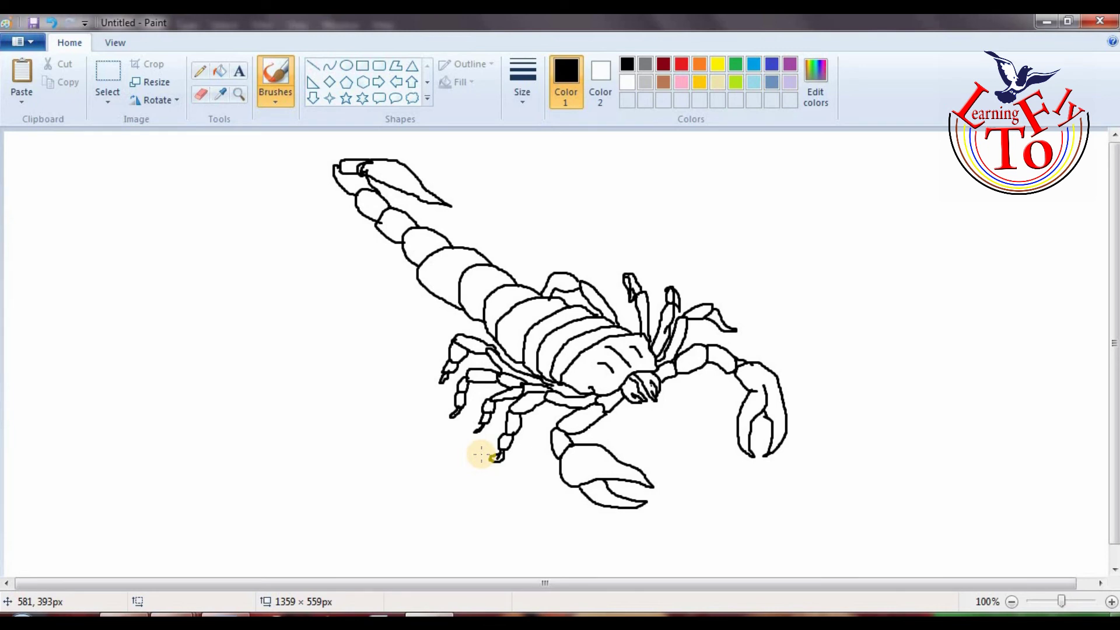
# - Add short curved detail strokes inside the body bands and along the tail segments
pyautogui.moveTo(463, 258)
pyautogui.mouseDown()
pyautogui.moveTo(483, 273)
pyautogui.moveTo(499, 304)
pyautogui.moveTo(579, 343)
pyautogui.mouseUp()
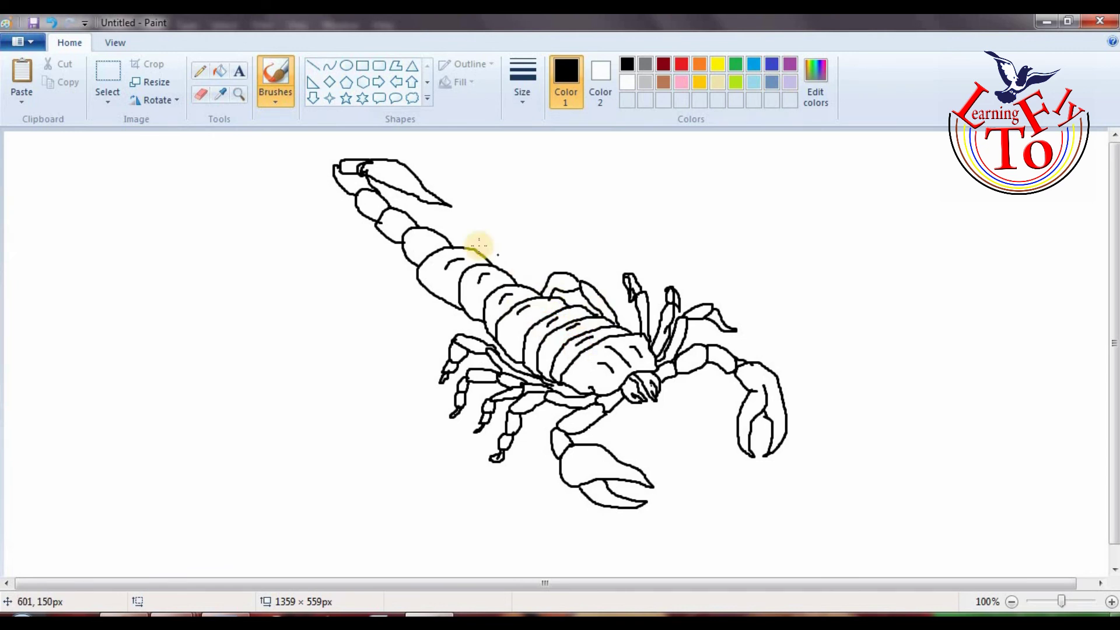
pyautogui.moveTo(431, 235)
pyautogui.mouseDown()
pyautogui.moveTo(421, 242)
pyautogui.moveTo(370, 205)
pyautogui.mouseUp()
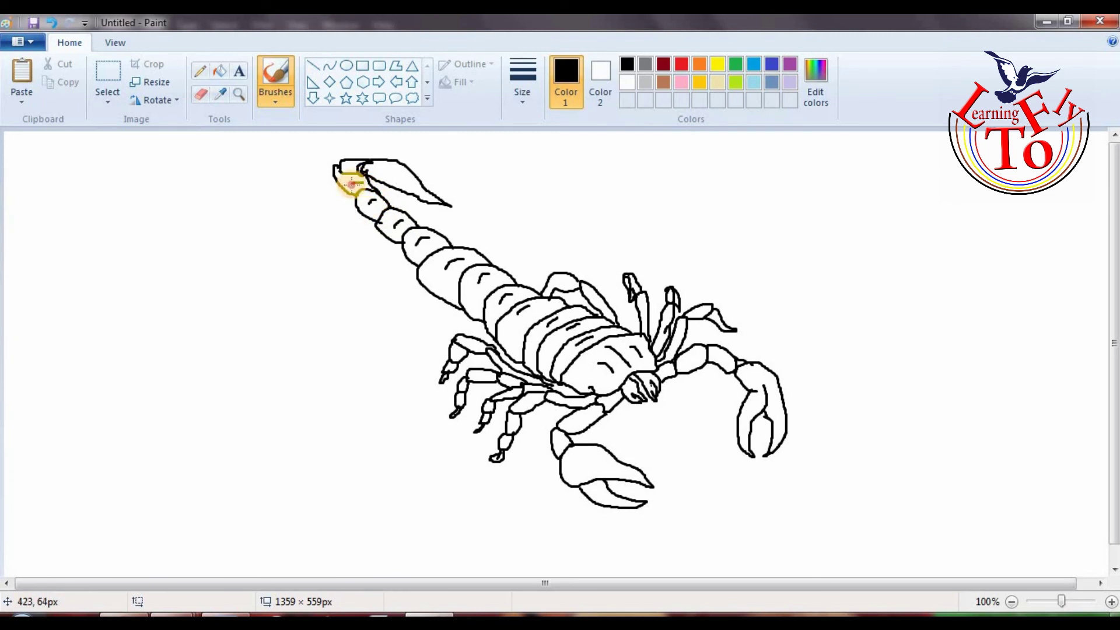